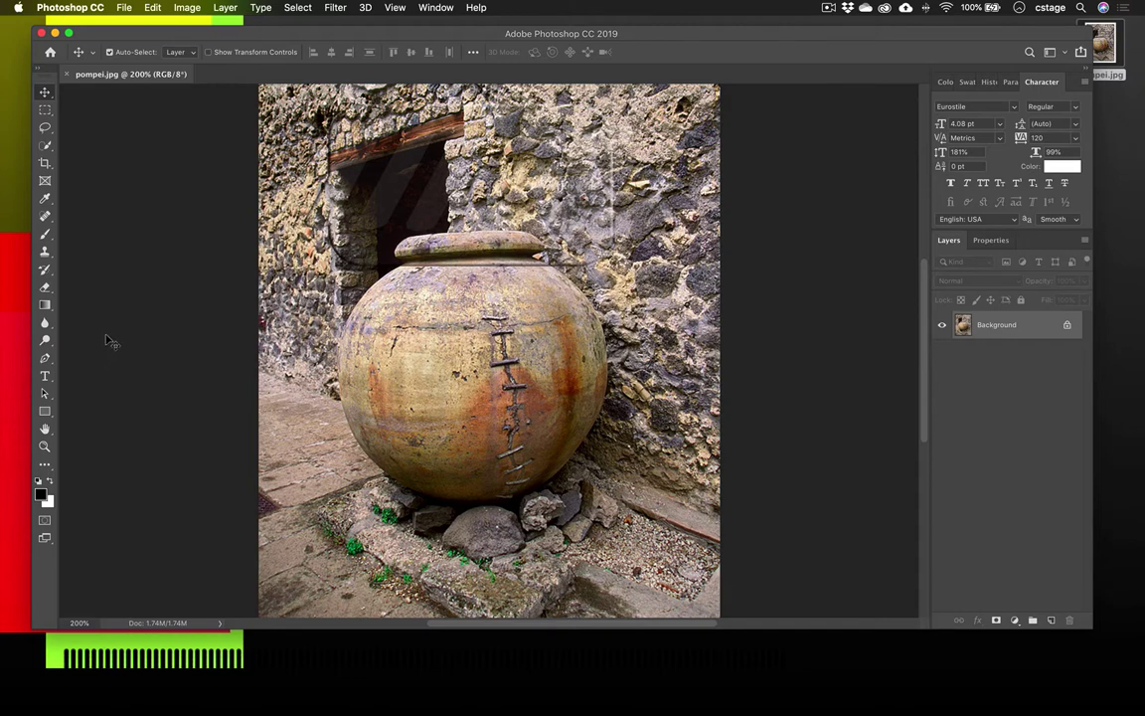
- Patch the stapled vertical crack on the pot with clean clay just beside it using the Patch Tool in Source mode, then deselect
click(46, 216)
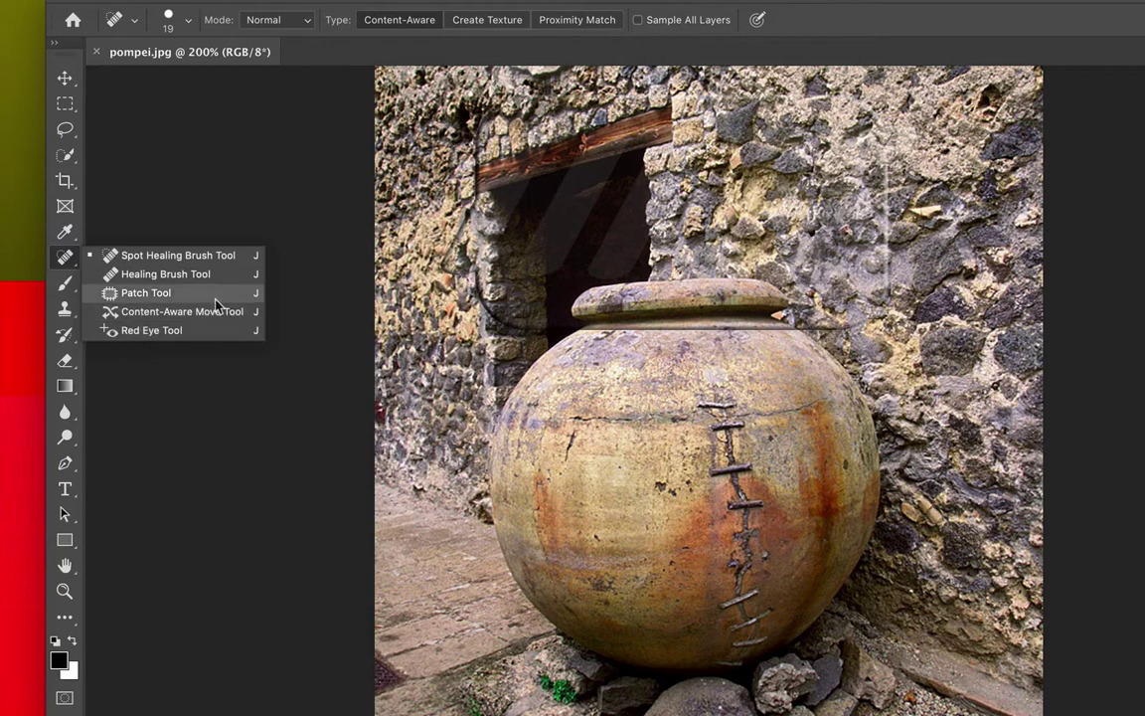
click(148, 295)
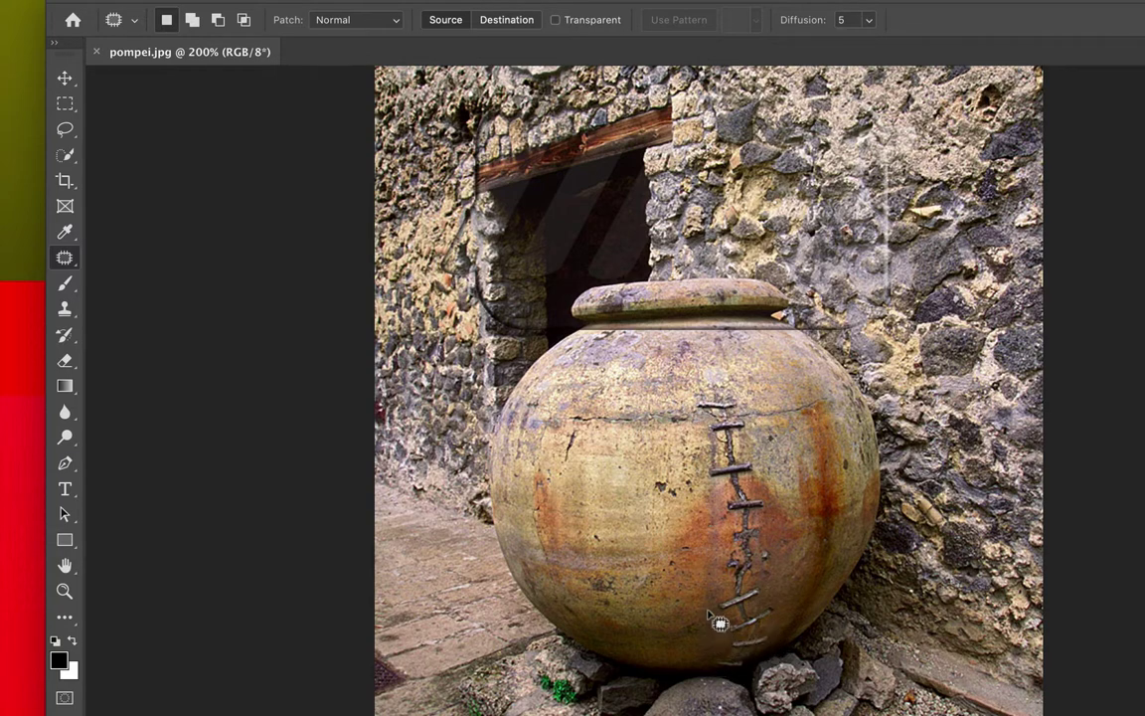
mouse_move(720, 623)
mouse_down()
mouse_move(689, 400)
mouse_move(727, 385)
mouse_move(750, 406)
mouse_move(781, 556)
mouse_move(768, 674)
mouse_up()
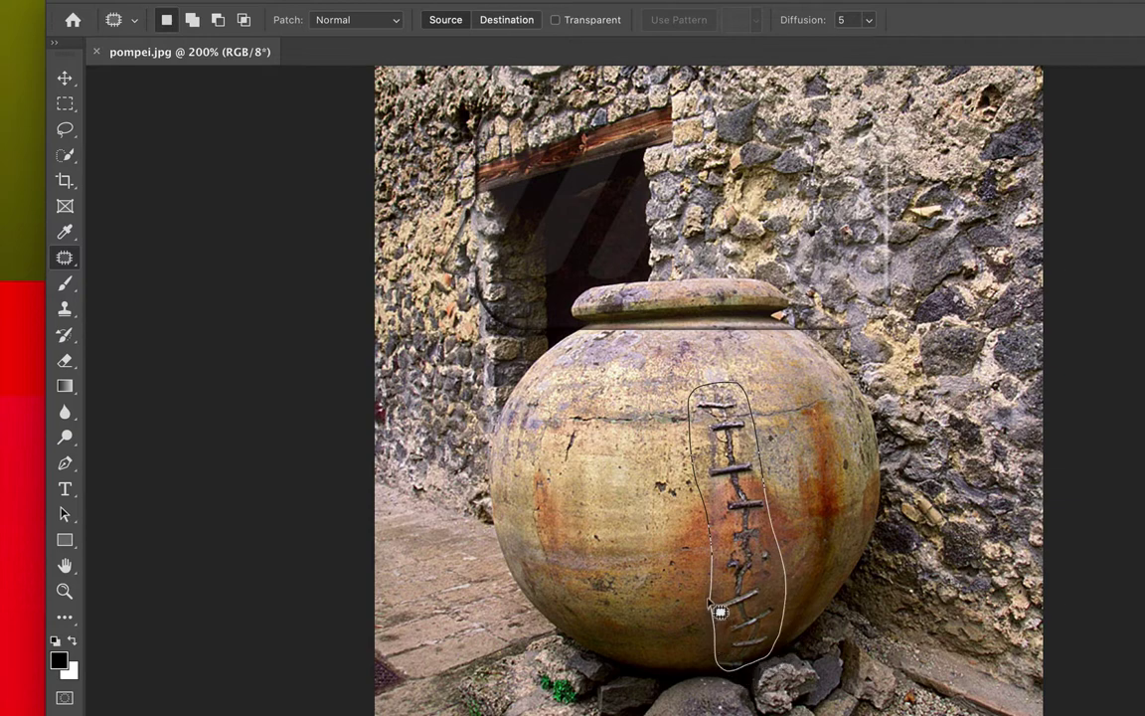
drag(719, 612, 713, 603)
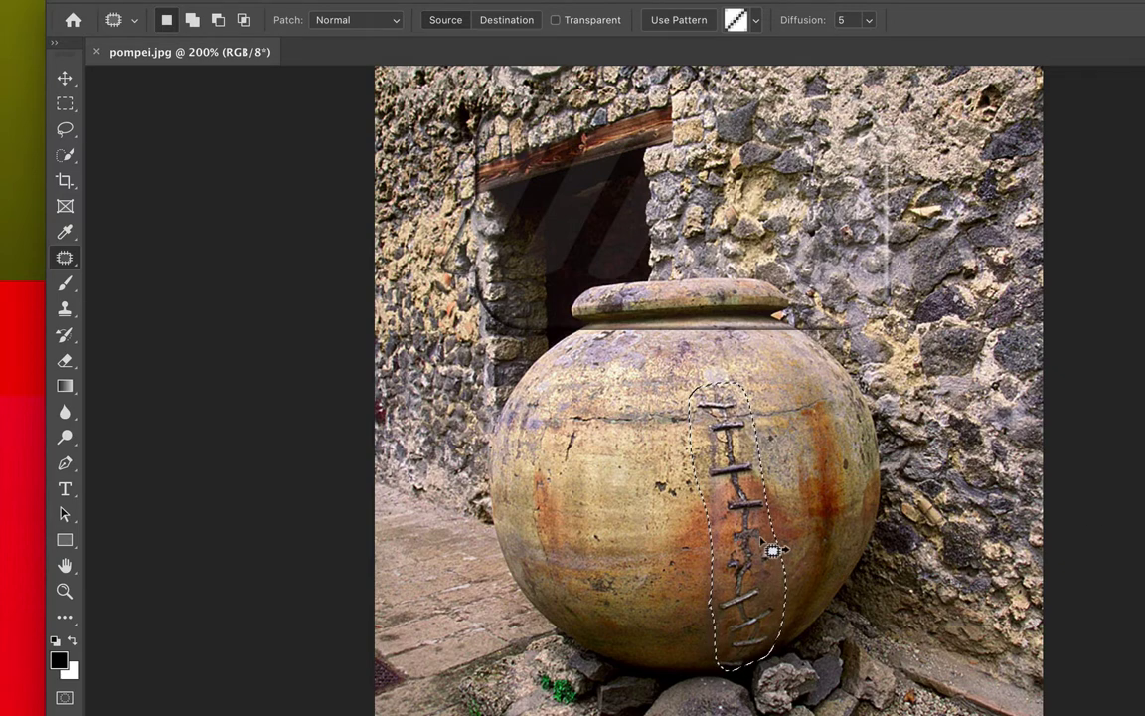
mouse_move(730, 532)
mouse_down()
mouse_move(658, 529)
mouse_move(820, 523)
mouse_move(655, 540)
mouse_up()
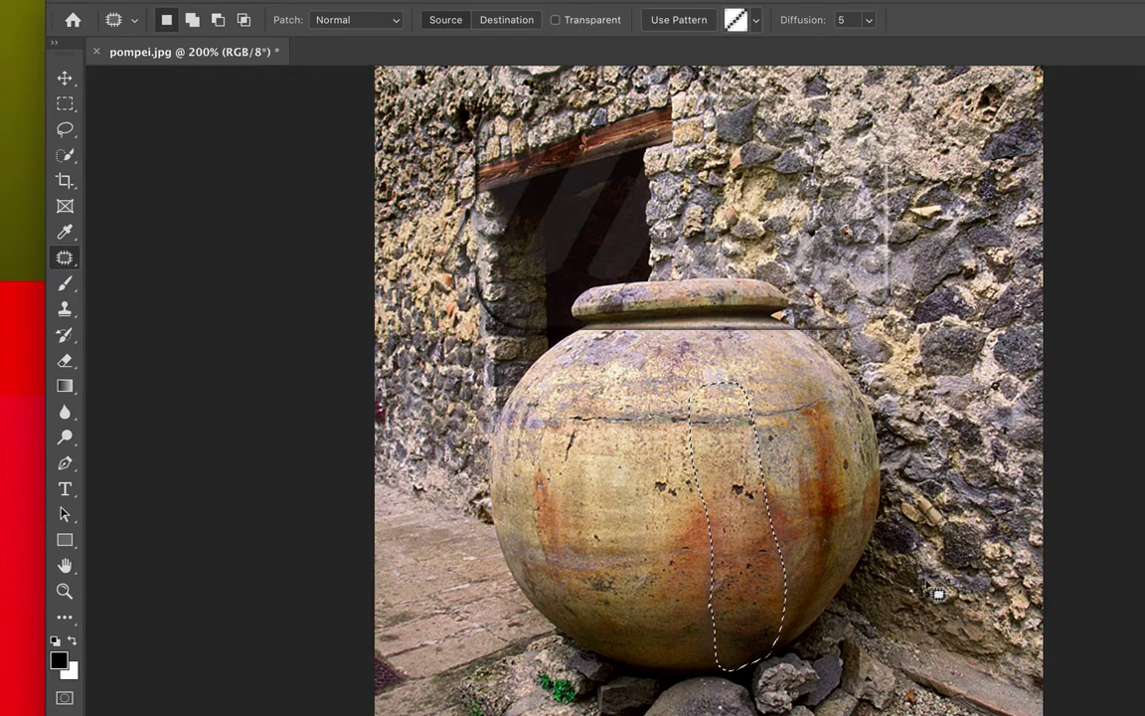
key(super+d)
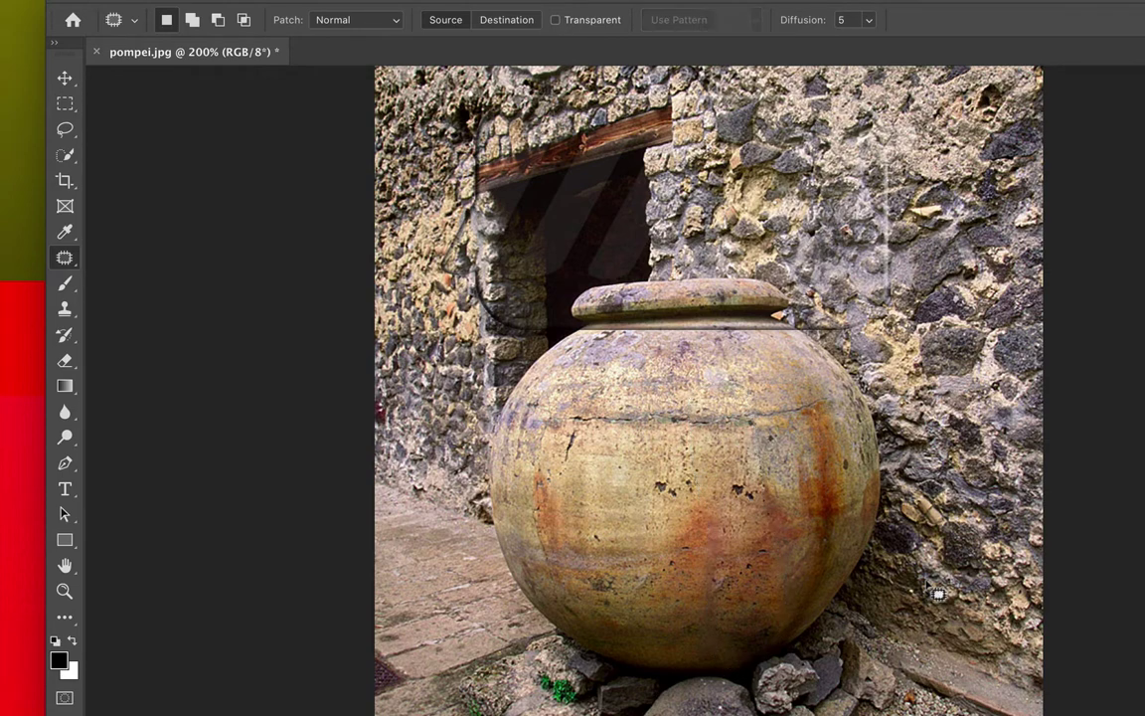
- Patch out the duplicated cluster of dark holes above the pot's central rust stain with nearby clean surface, then deselect
key(super+plus)
key(super+plus)
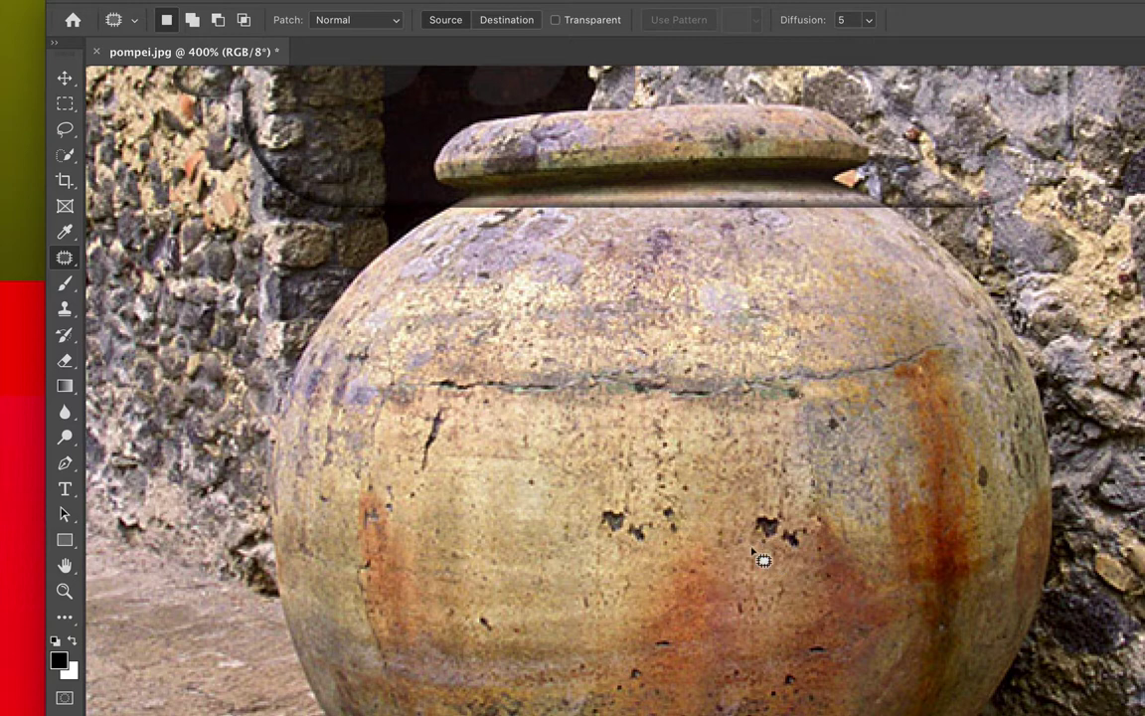
mouse_move(762, 558)
mouse_down()
mouse_move(748, 554)
mouse_move(737, 526)
mouse_move(752, 496)
mouse_move(800, 492)
mouse_move(831, 534)
mouse_move(784, 565)
mouse_move(757, 559)
mouse_move(903, 536)
mouse_move(773, 537)
mouse_move(733, 505)
mouse_move(772, 281)
mouse_up()
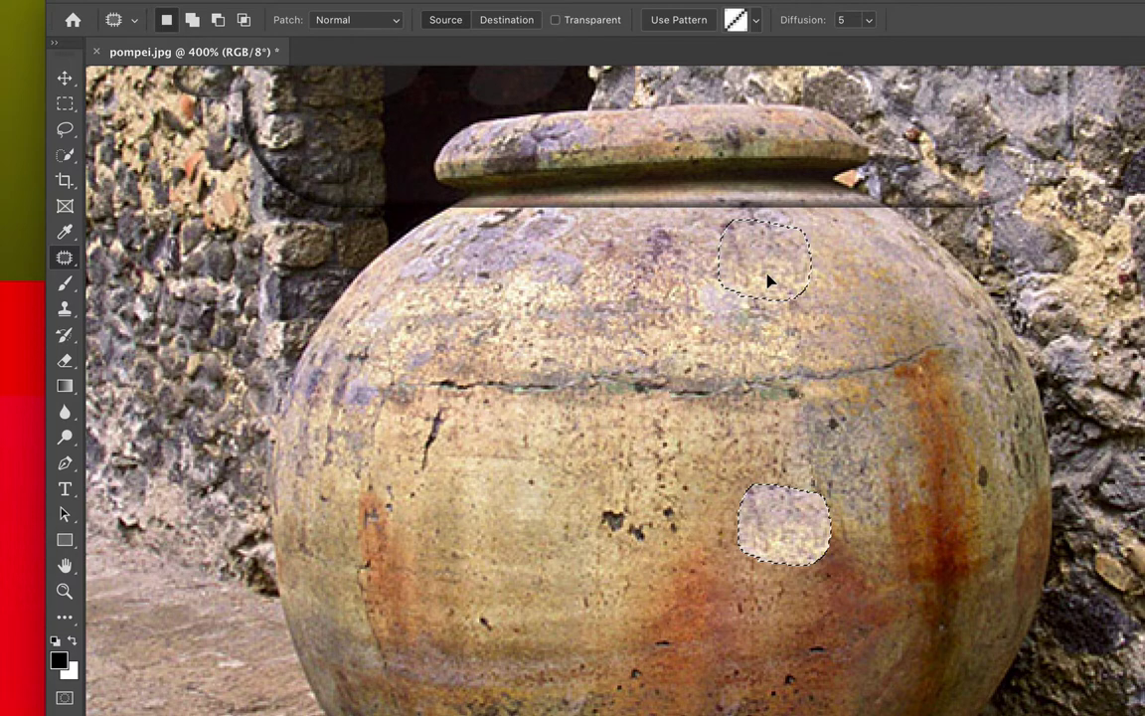
mouse_move(766, 280)
mouse_down()
mouse_move(752, 715)
mouse_move(820, 611)
mouse_move(810, 551)
mouse_move(826, 535)
mouse_move(897, 527)
mouse_move(562, 534)
mouse_move(891, 539)
mouse_move(913, 528)
mouse_move(935, 551)
mouse_move(772, 544)
mouse_move(686, 453)
mouse_move(708, 479)
mouse_up()
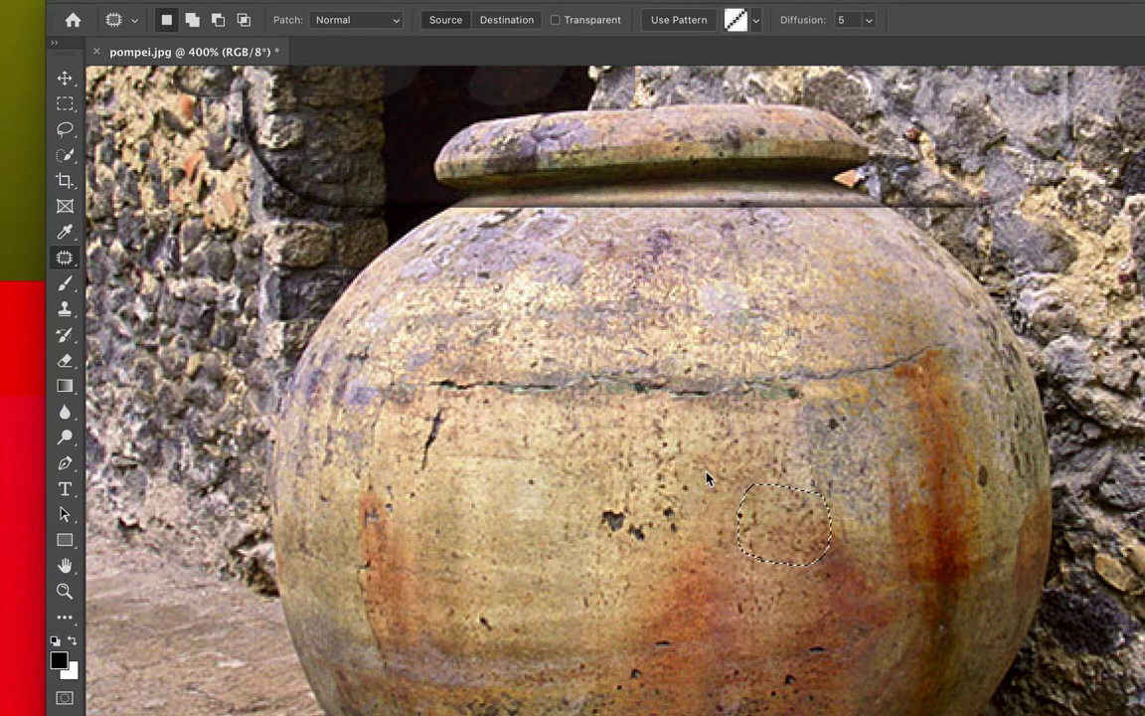
click(767, 684)
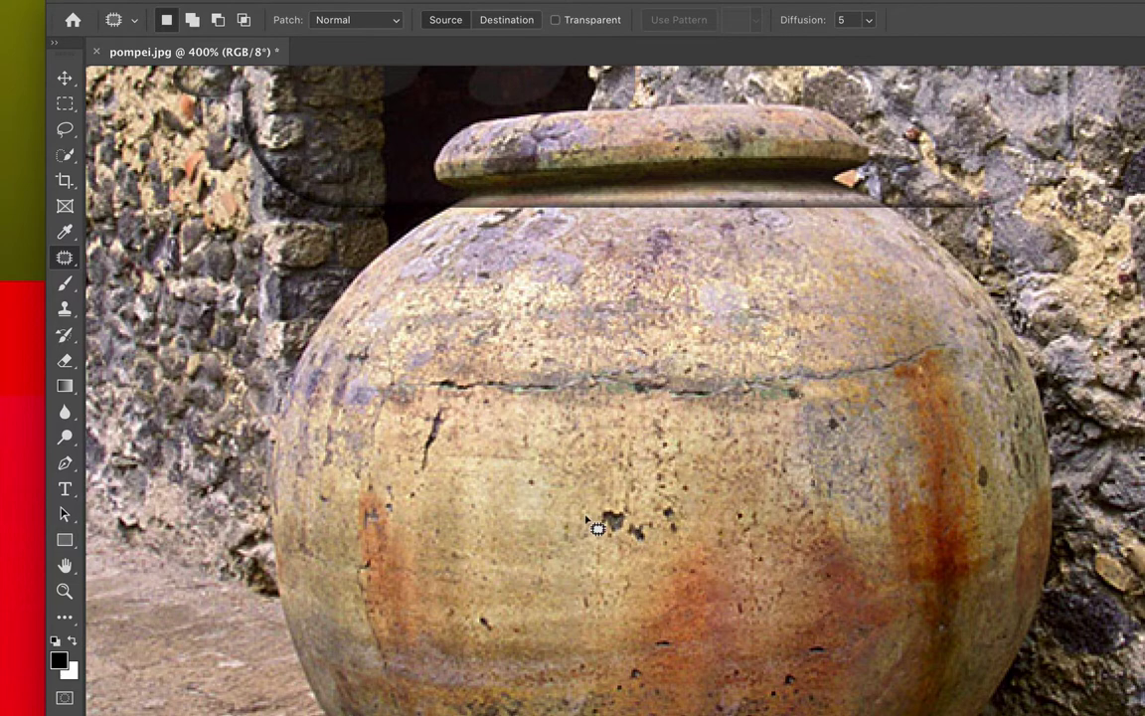
- Patch out the remaining dark chips near the pot's middle using clean clay beside them, then clear the selection
mouse_move(587, 514)
mouse_down()
mouse_move(628, 510)
mouse_move(620, 541)
mouse_move(597, 541)
mouse_move(587, 521)
mouse_move(615, 523)
mouse_move(554, 523)
mouse_up()
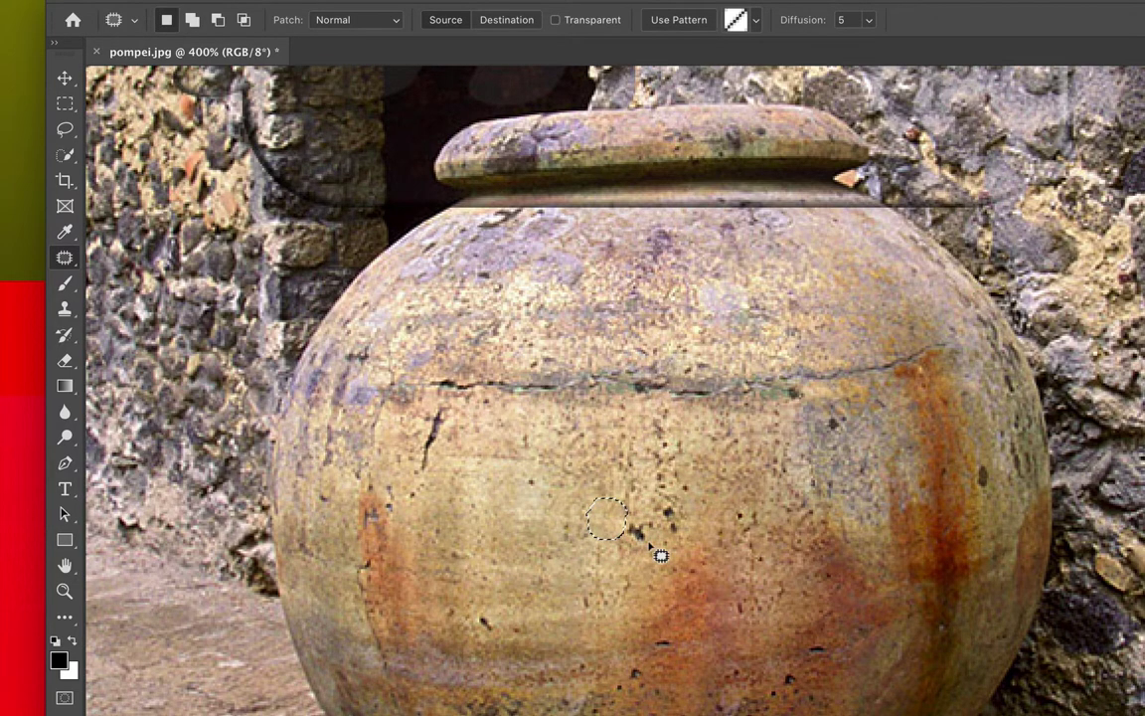
mouse_move(658, 514)
mouse_down()
mouse_move(665, 496)
mouse_move(682, 531)
mouse_move(664, 540)
mouse_move(659, 509)
mouse_move(704, 523)
mouse_up()
mouse_move(625, 522)
mouse_down()
mouse_move(654, 519)
mouse_move(648, 547)
mouse_move(620, 530)
mouse_move(625, 518)
mouse_move(509, 528)
mouse_up()
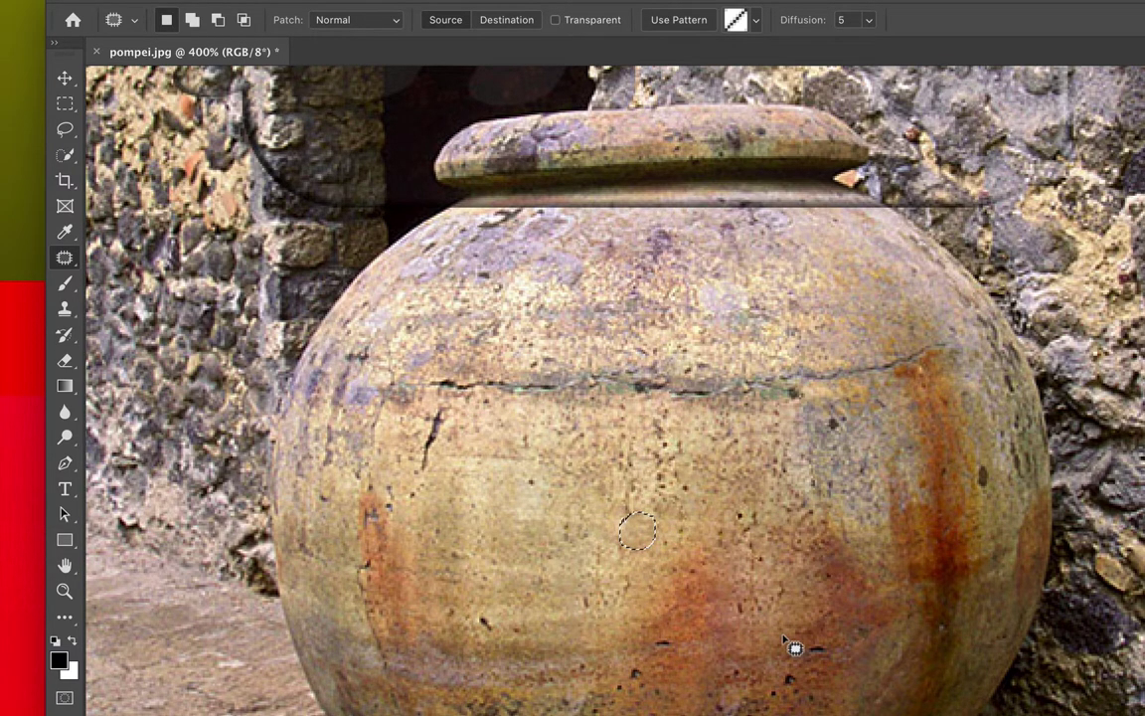
key(super+d)
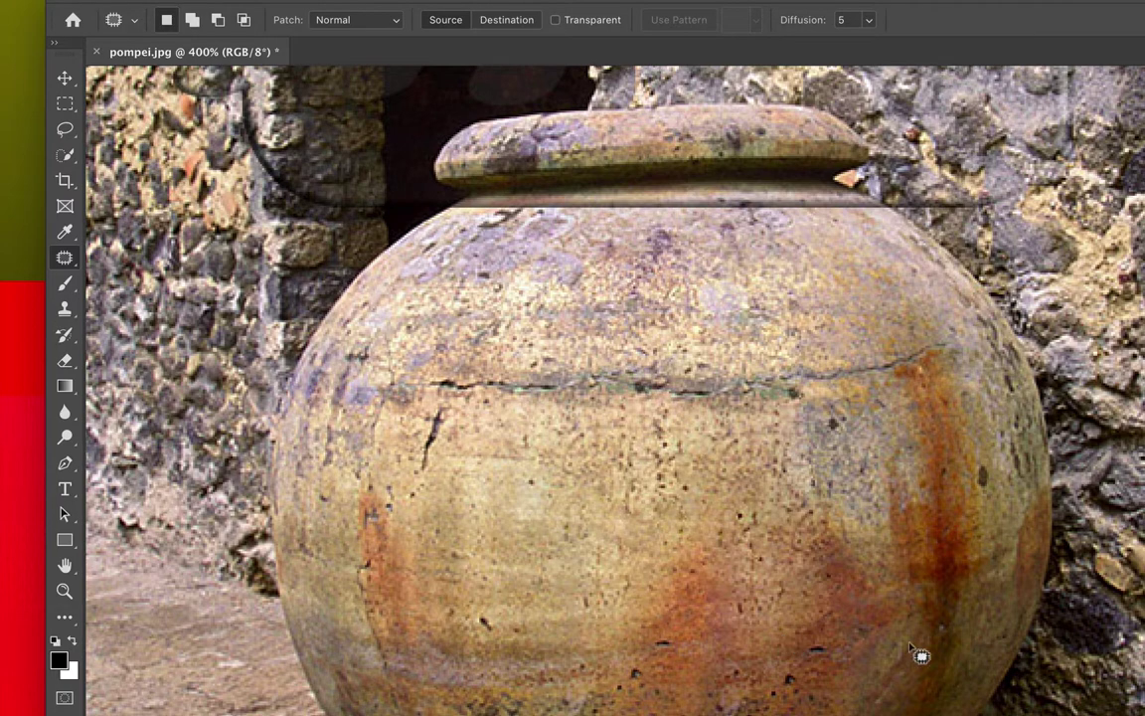
- Set up the Healing Brush with a 32 px size, 12% hardness and a flattened tip at 24% roundness
scroll(922, 657, down, 5)
scroll(922, 656, up, 5)
scroll(923, 657, down, 3)
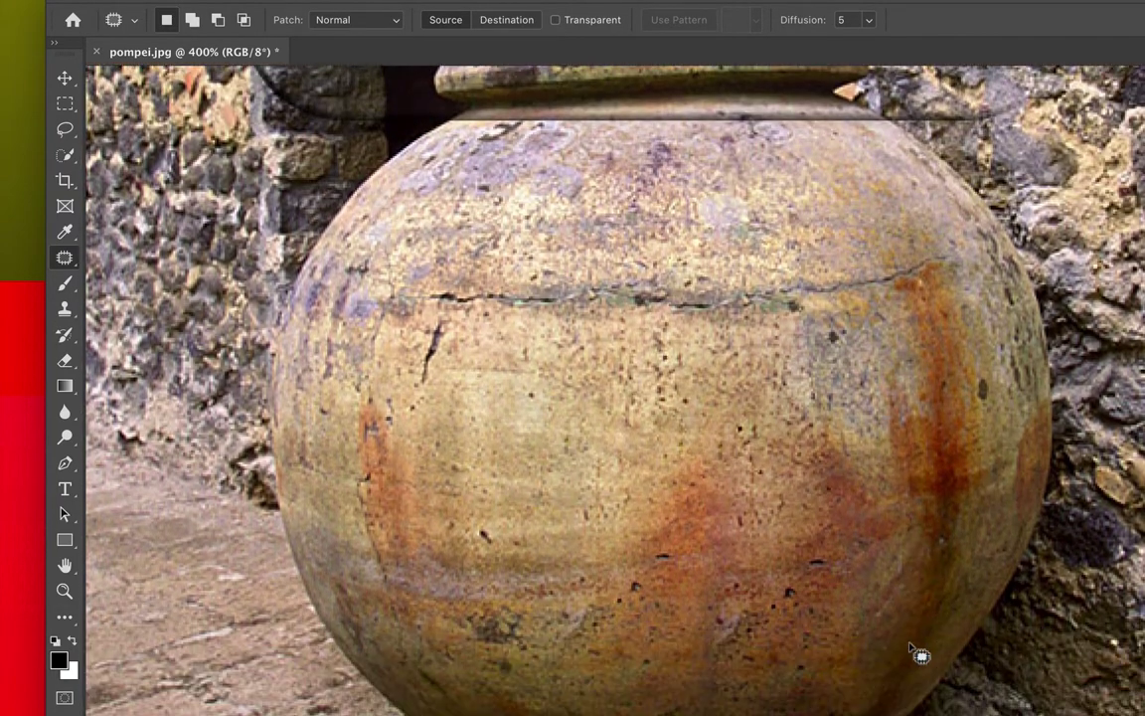
scroll(910, 645, up, 2)
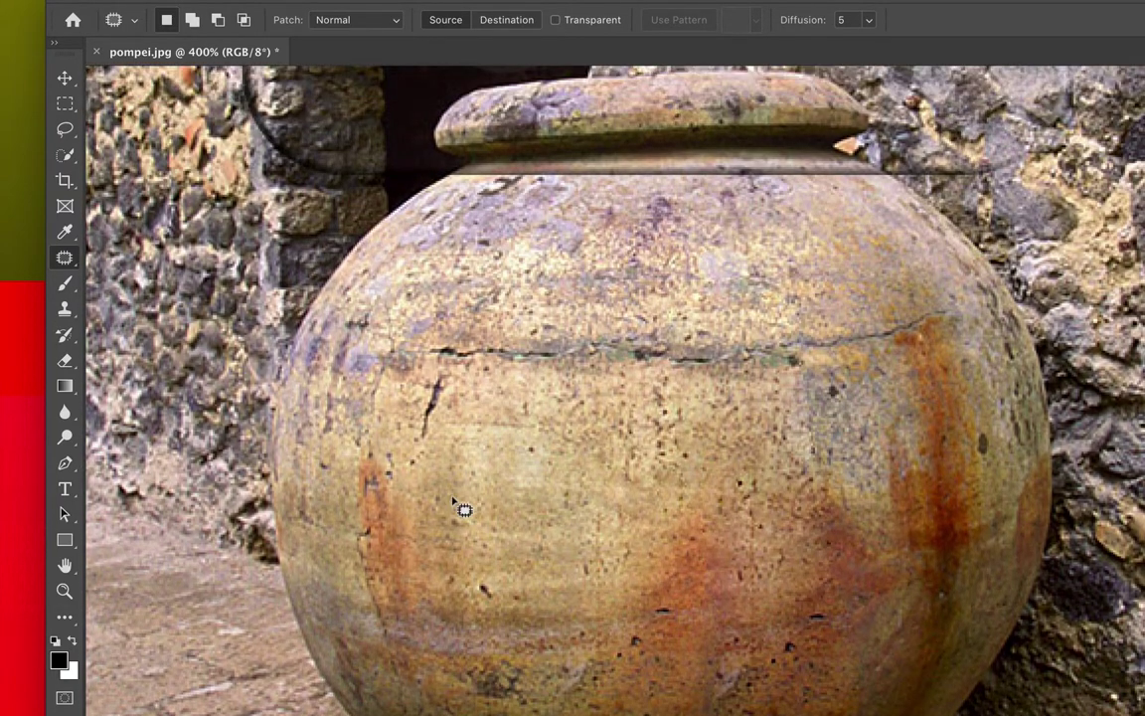
click(70, 260)
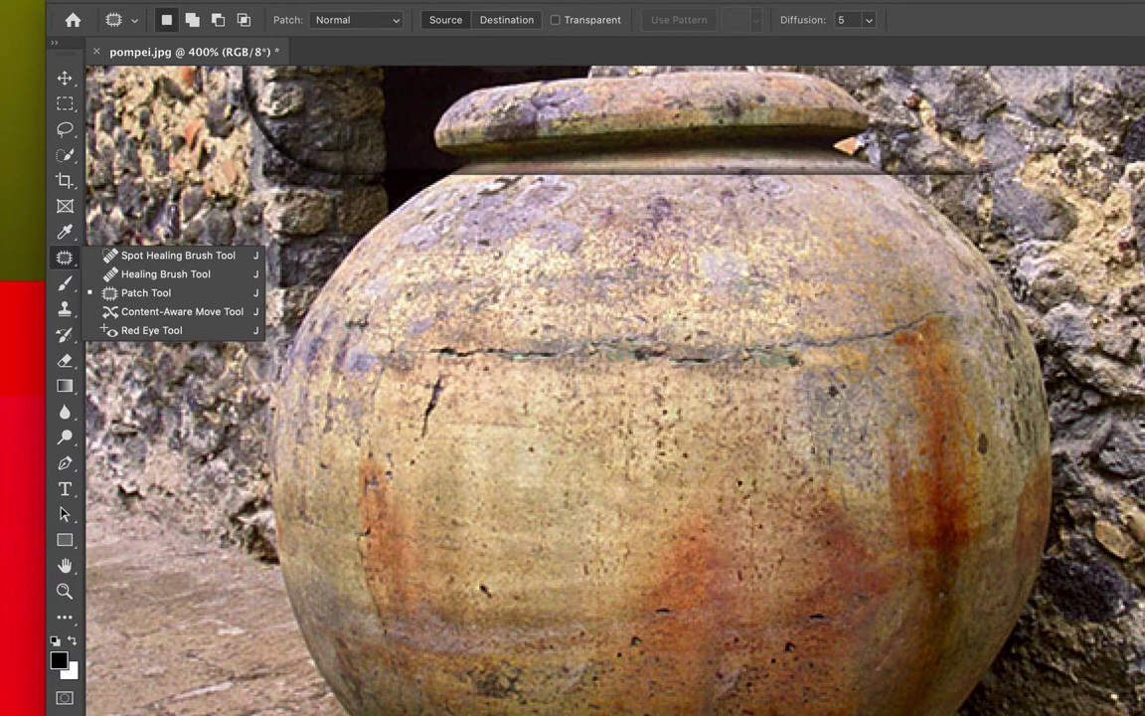
click(132, 282)
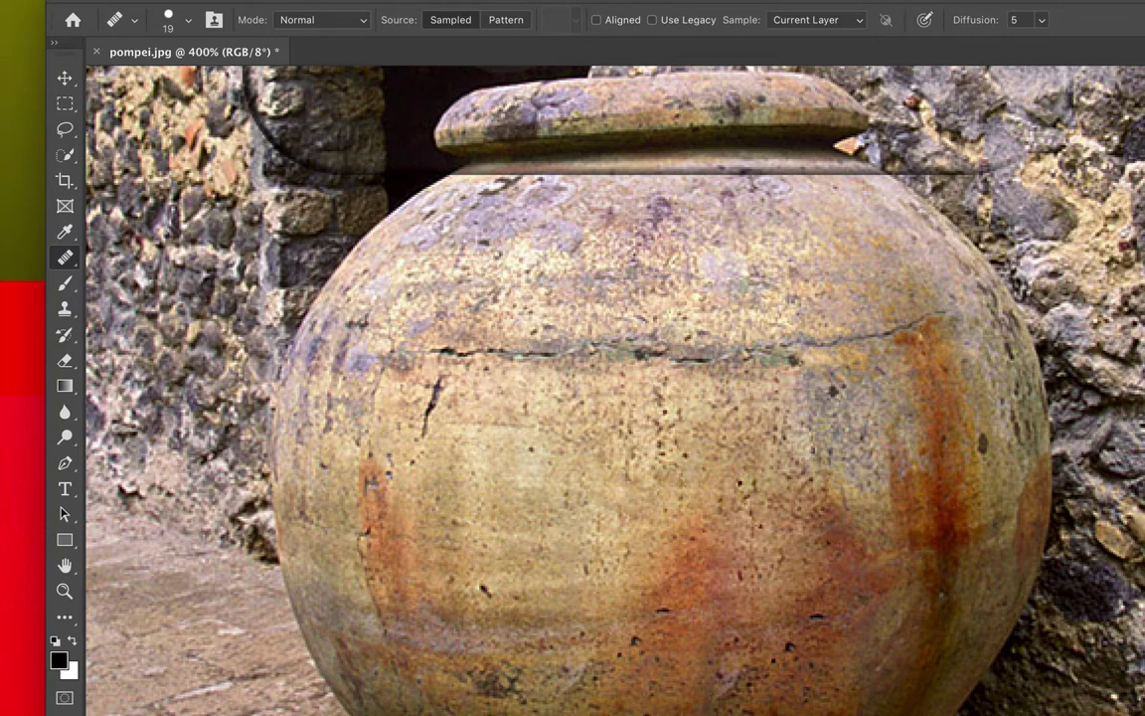
click(166, 21)
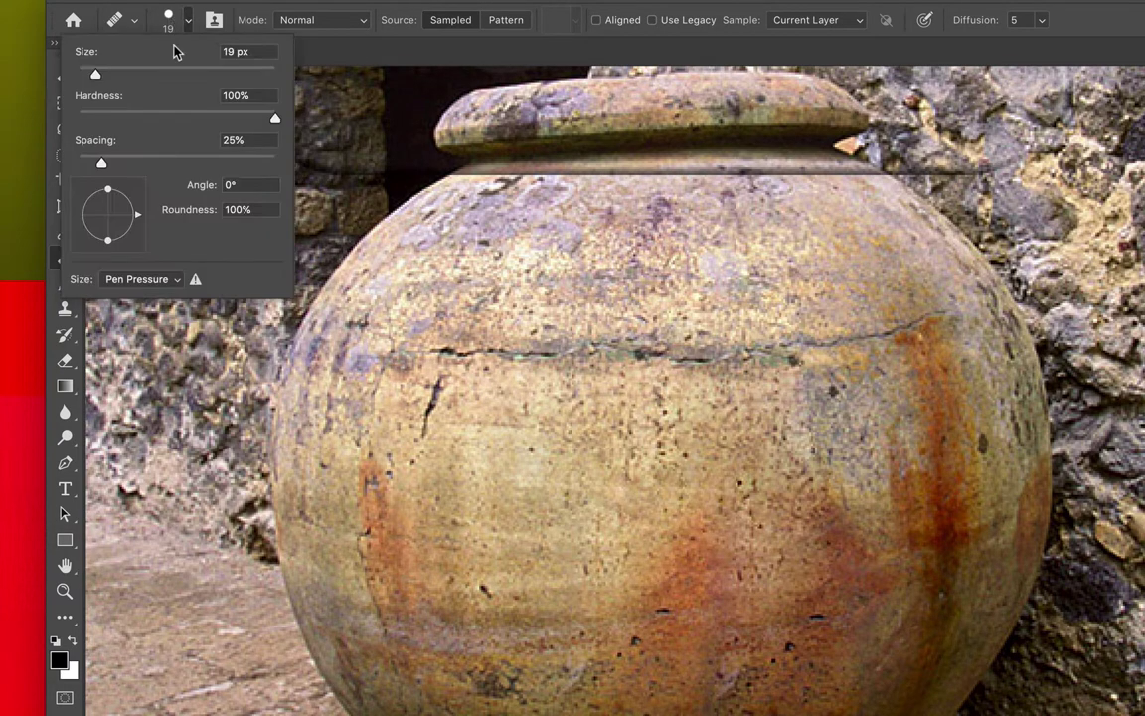
mouse_move(92, 74)
mouse_down()
mouse_move(132, 86)
mouse_move(107, 77)
mouse_up()
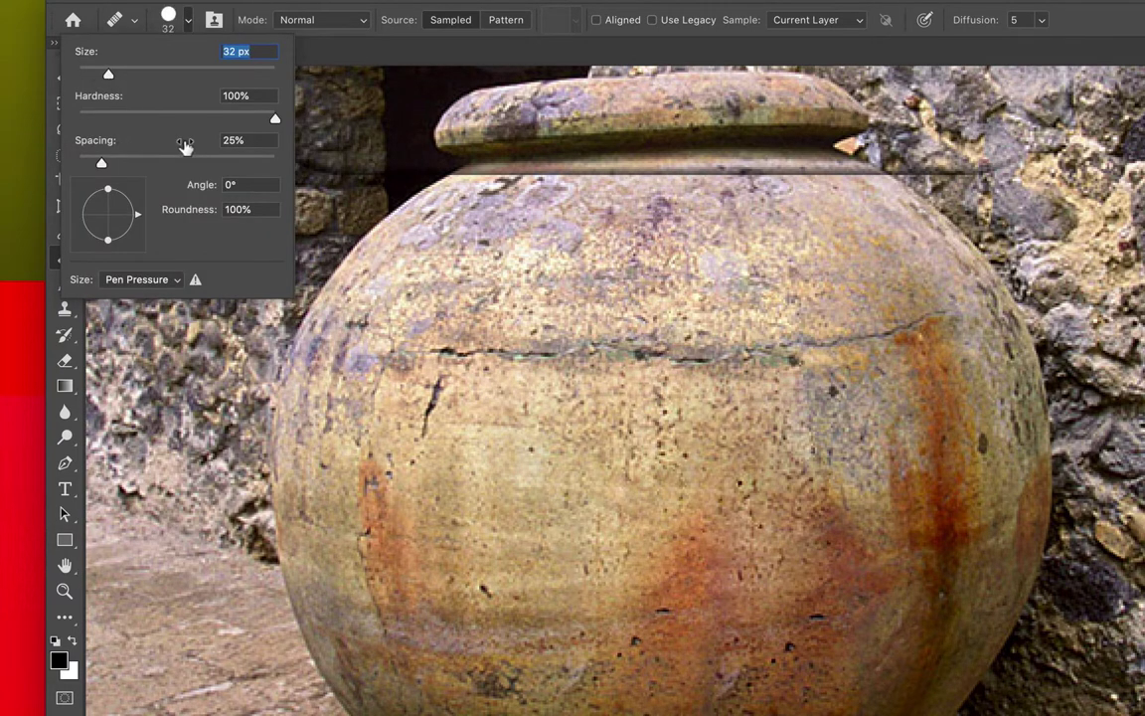
drag(277, 120, 101, 120)
mouse_move(138, 219)
mouse_down()
mouse_move(129, 191)
mouse_move(132, 204)
mouse_move(108, 202)
mouse_move(123, 217)
mouse_move(121, 195)
mouse_move(138, 215)
mouse_up()
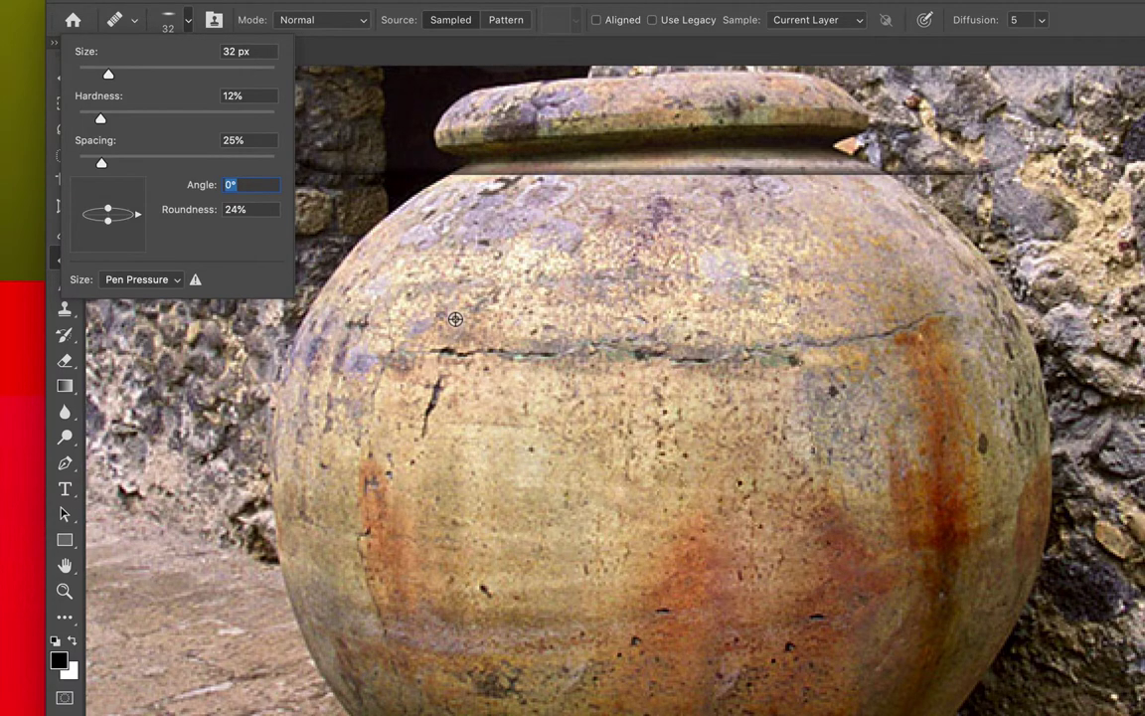
- Heal the long horizontal crack across the pot's upper body, sampling clean surface just above its left end
alt+click(455, 319)
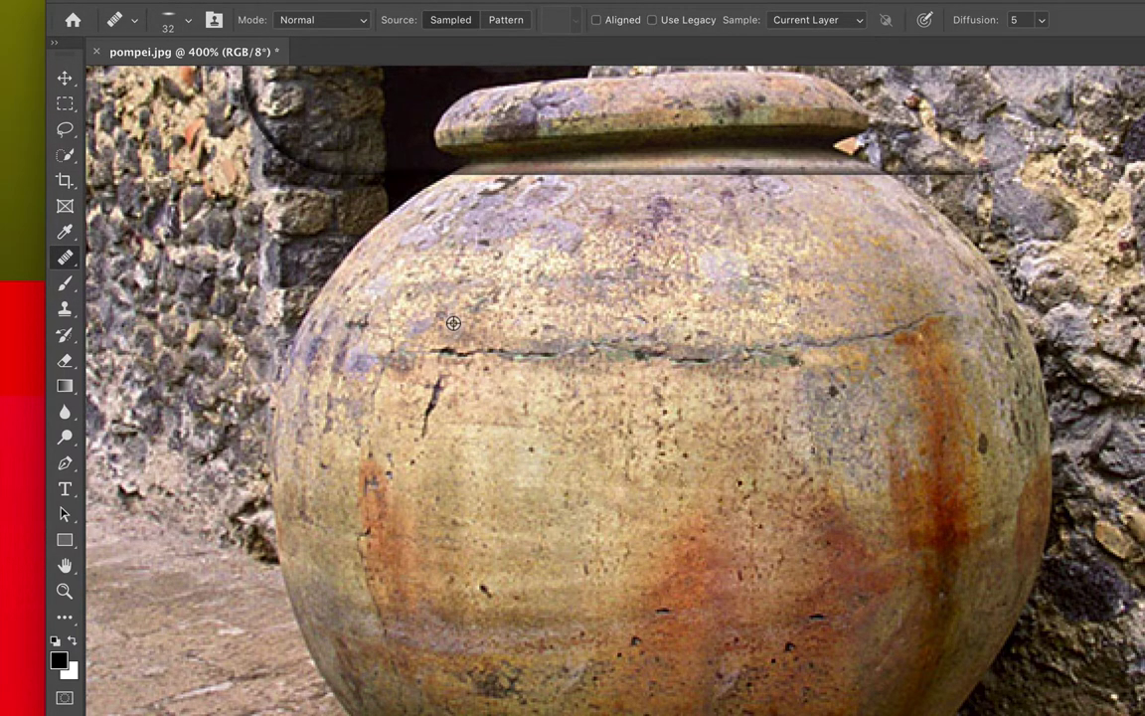
alt+click(453, 323)
mouse_move(435, 353)
mouse_down()
mouse_move(720, 353)
mouse_move(868, 337)
mouse_move(929, 315)
mouse_up()
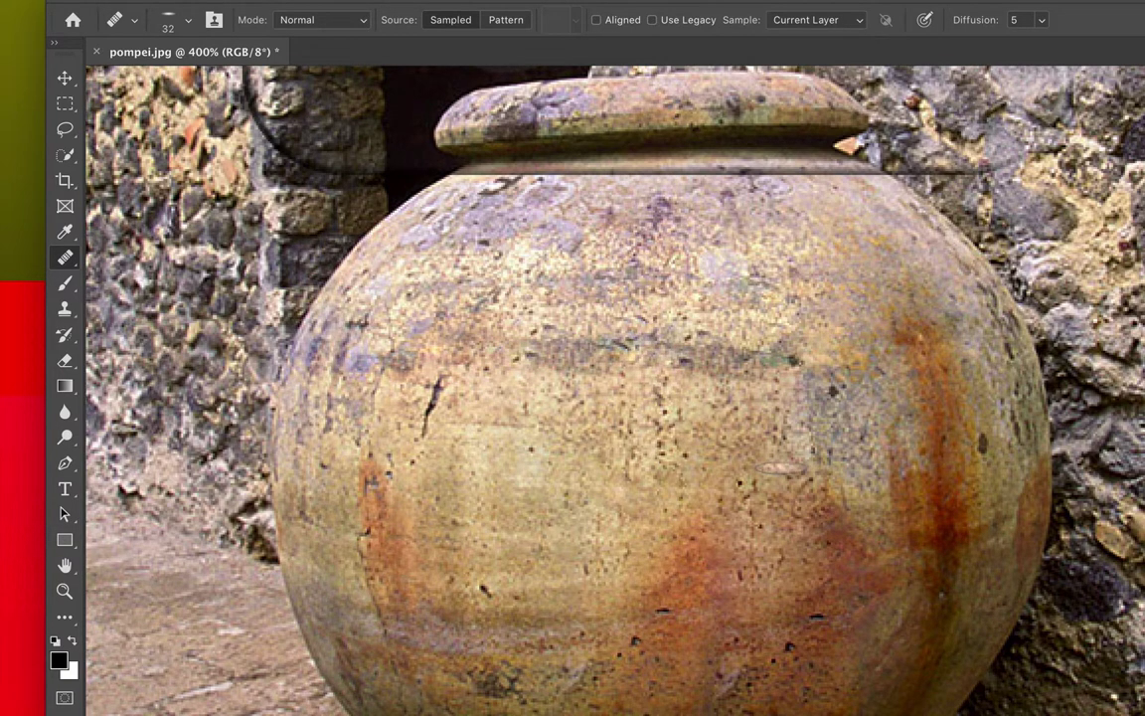
- Reshape the Healing Brush tip to an 84° angle and 47% roundness, and heal the short diagonal crack with texture sampled beside it
right_click(65, 257)
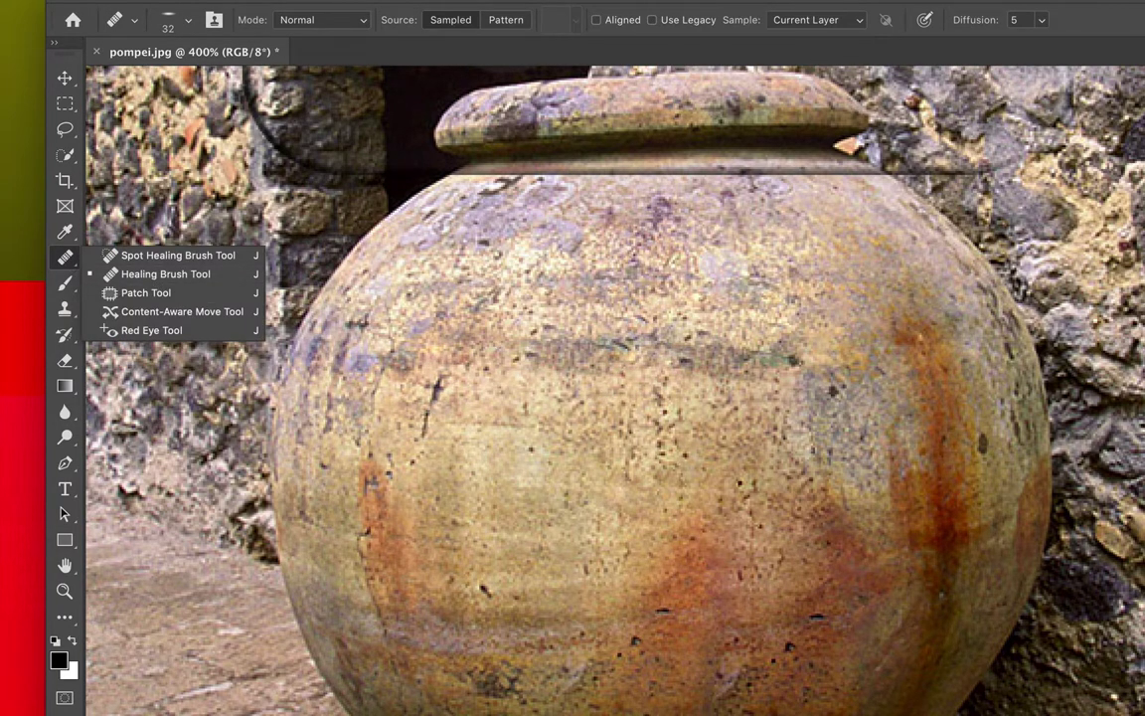
click(113, 18)
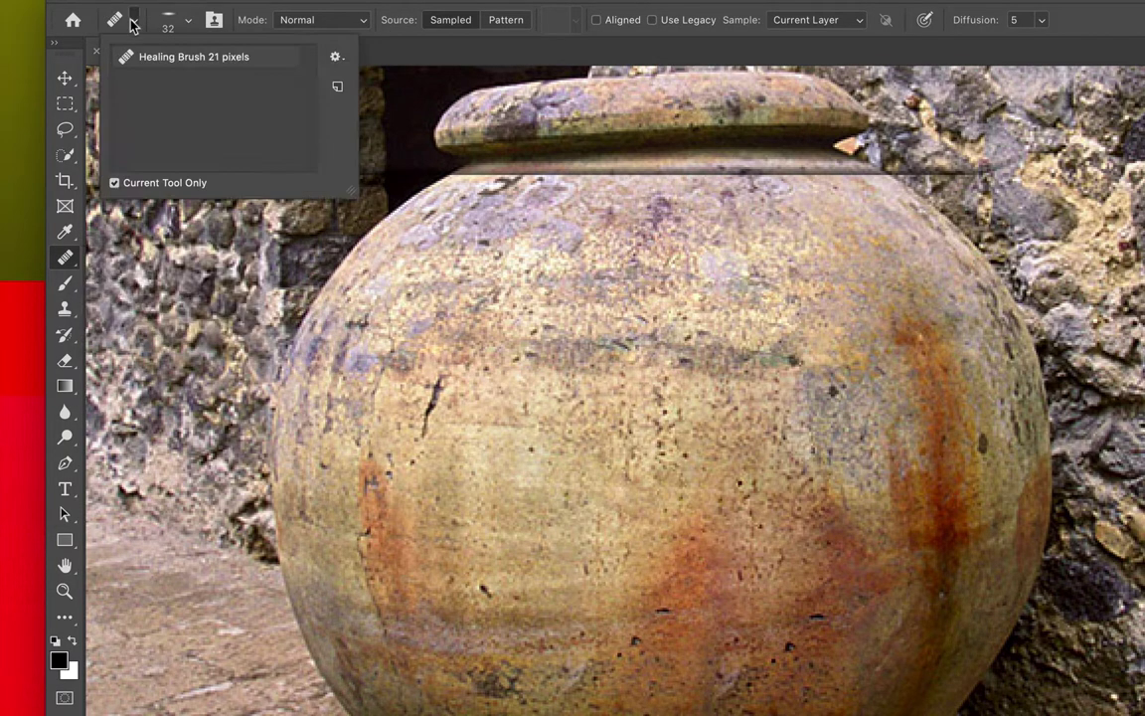
click(173, 24)
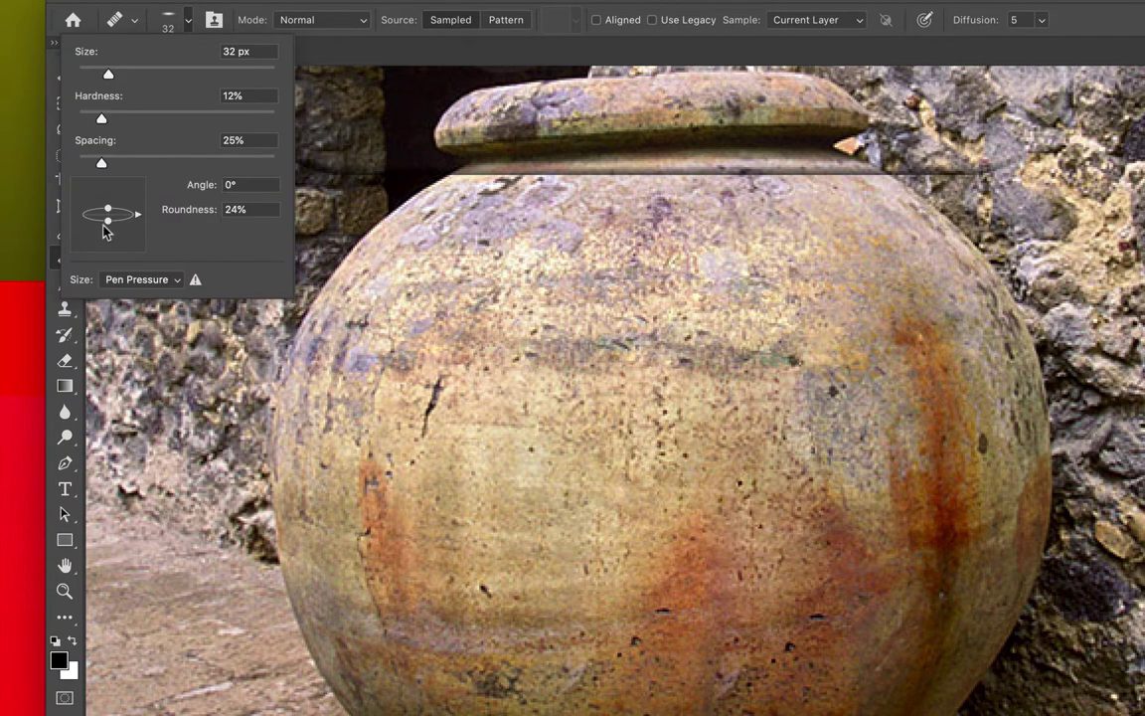
mouse_move(134, 211)
mouse_down()
mouse_move(113, 180)
mouse_move(120, 216)
mouse_up()
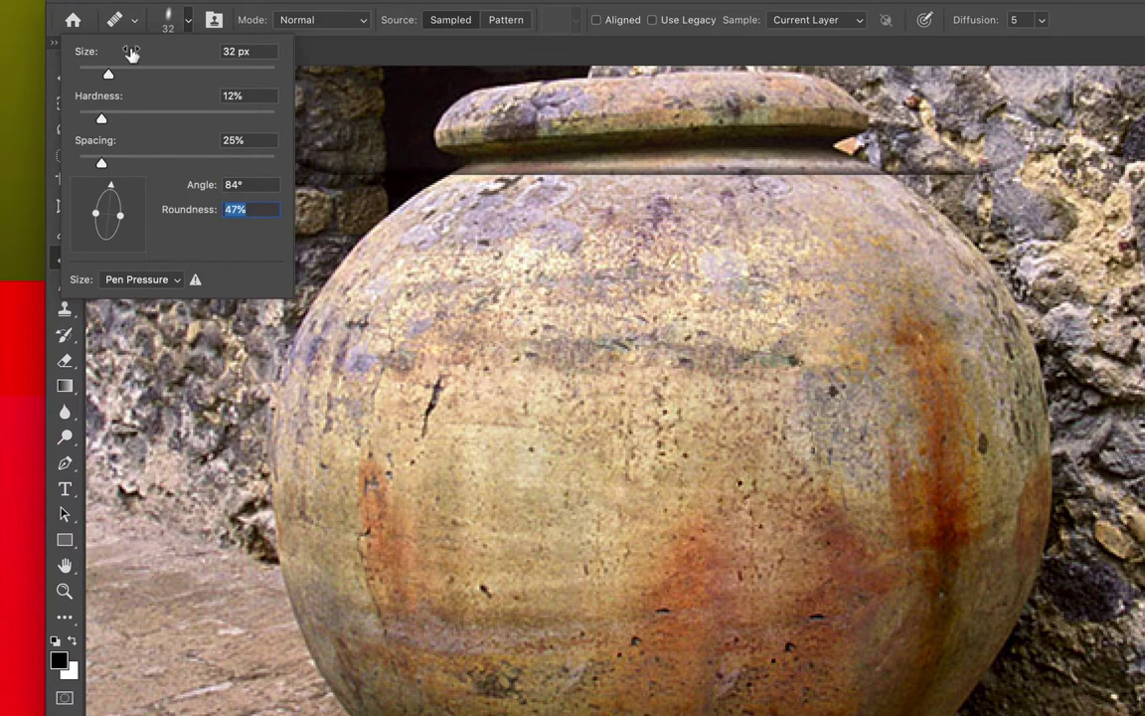
click(134, 20)
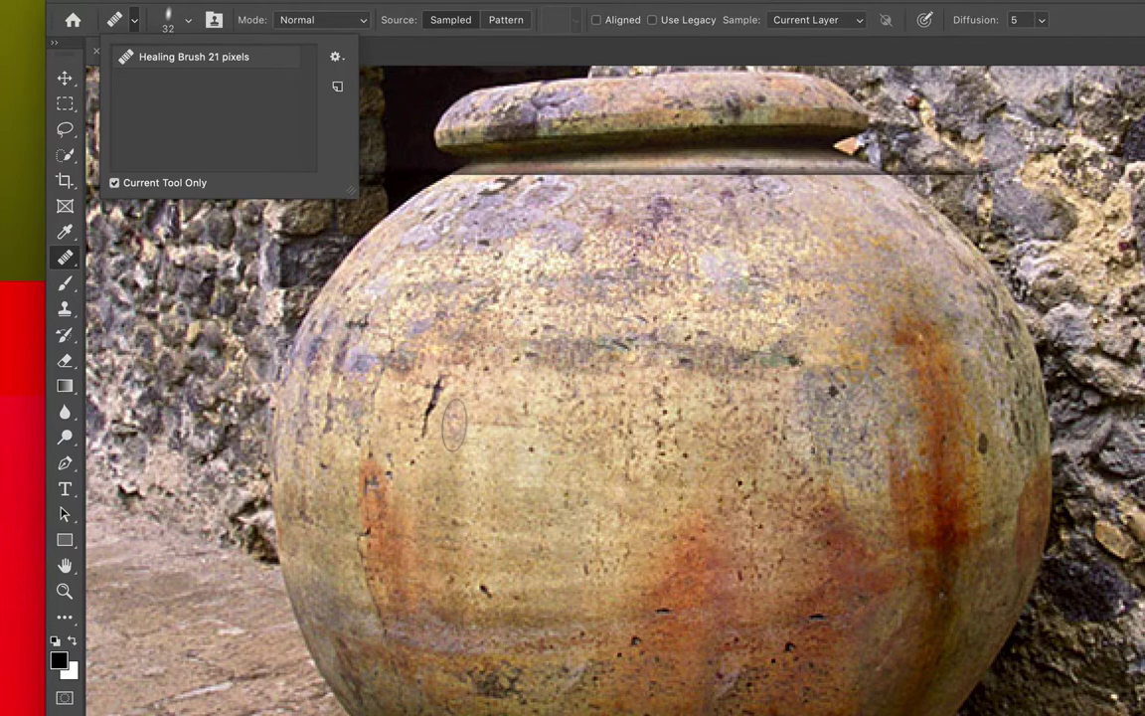
alt+click(456, 430)
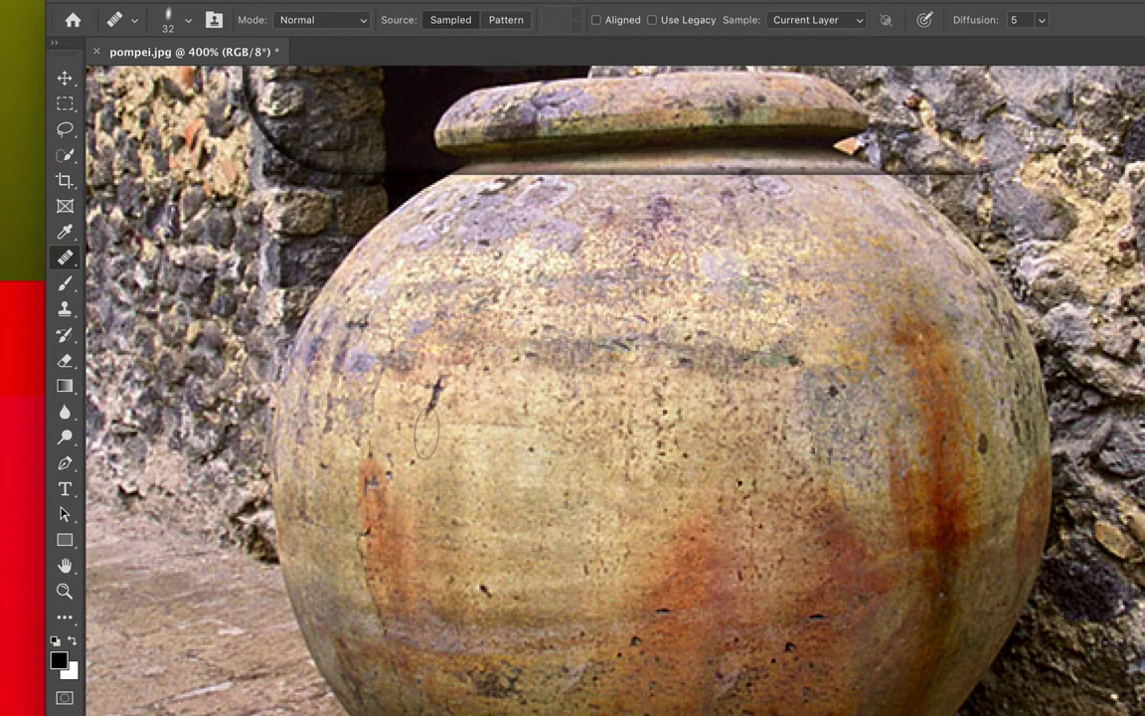
mouse_move(429, 432)
mouse_down()
mouse_move(434, 401)
mouse_move(395, 338)
mouse_up()
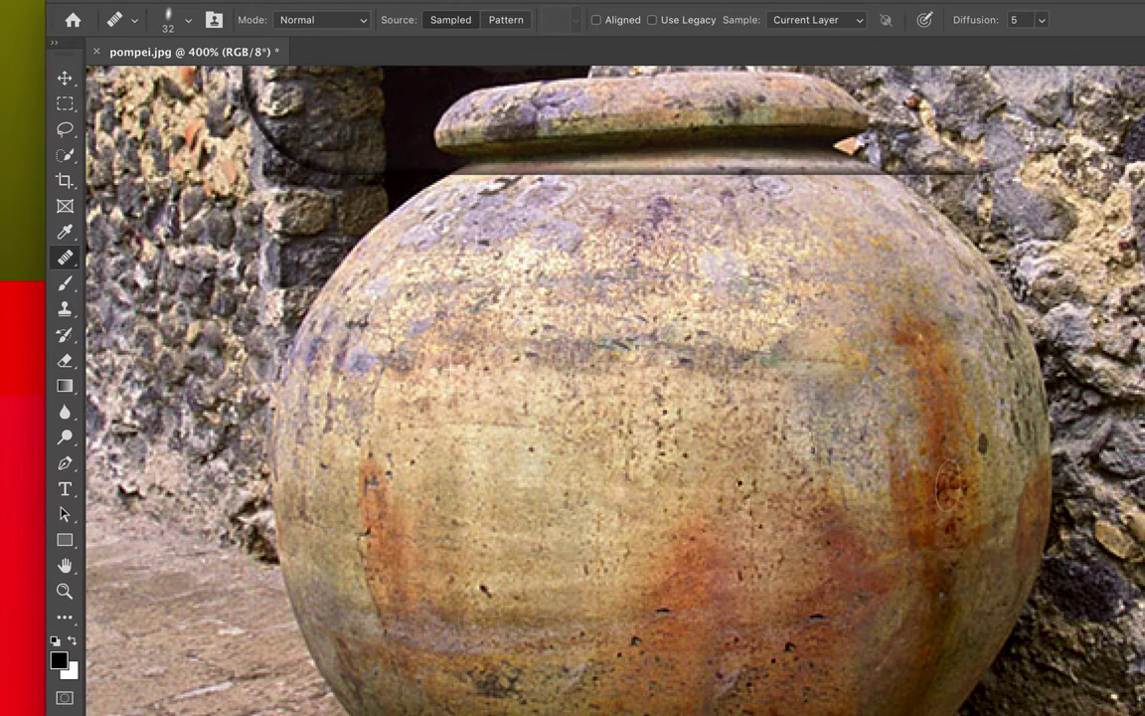
- Try healing the dark vertical rust streak on the pot's right side, then undo the stroke
mouse_move(949, 485)
mouse_down()
mouse_move(924, 526)
mouse_move(935, 512)
mouse_move(954, 531)
mouse_move(968, 516)
mouse_move(961, 484)
mouse_up()
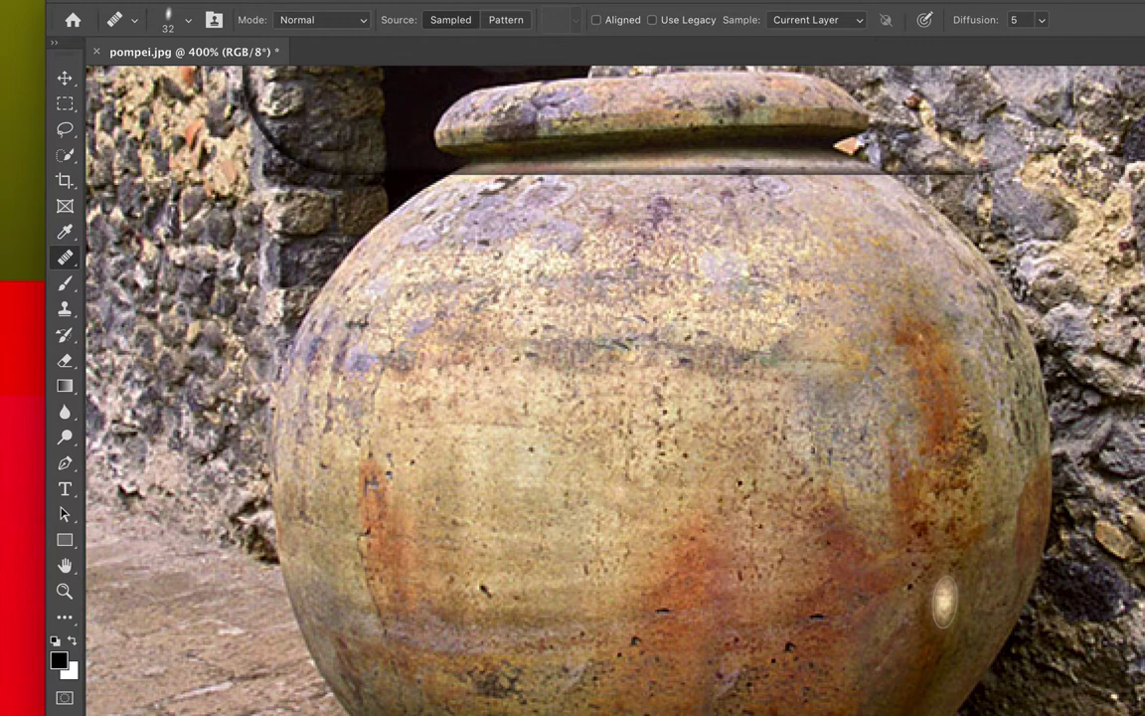
key(super+z)
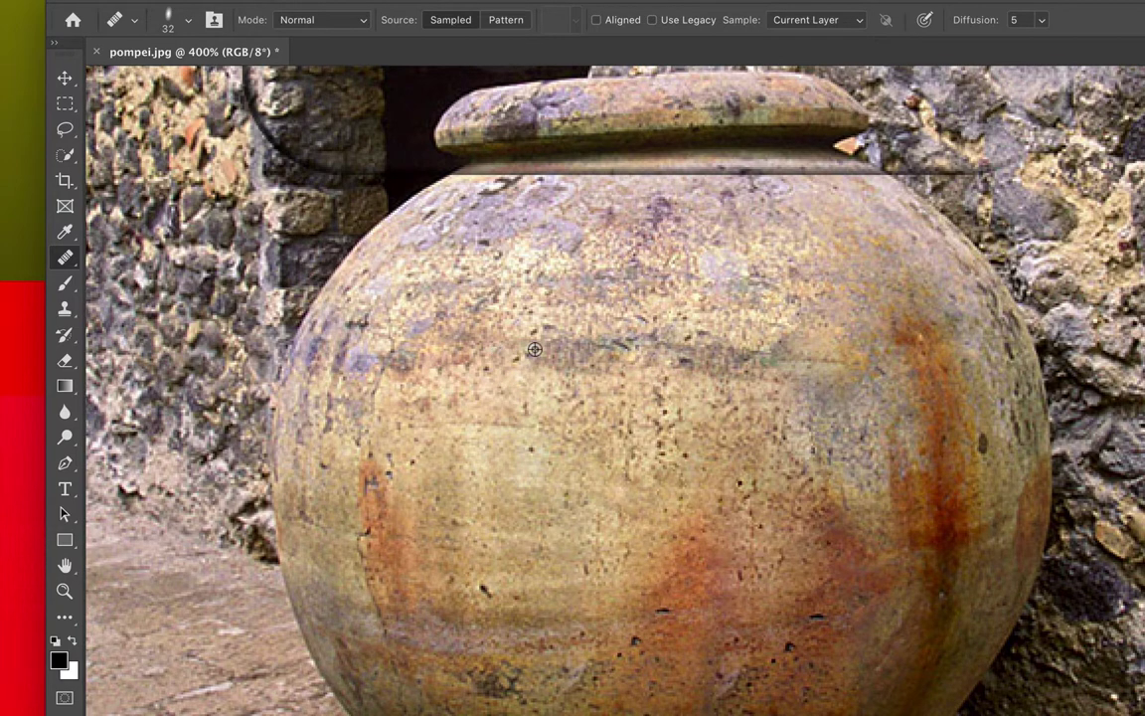
- Heal the left part of the dark horizontal band left from the crack, sampling lighter clay just below it
alt+click(523, 396)
mouse_move(547, 348)
mouse_down()
mouse_move(482, 301)
mouse_move(467, 310)
mouse_up()
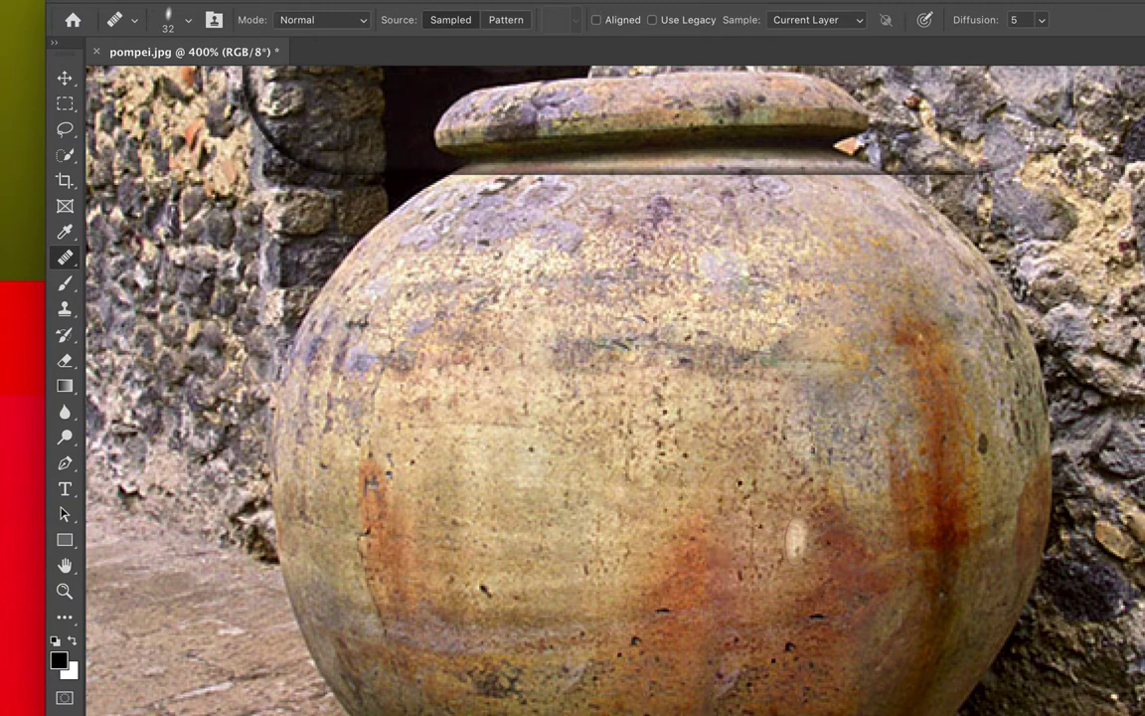
- Move the application window aside to uncover the tutorial graphic on the desktop
click(66, 266)
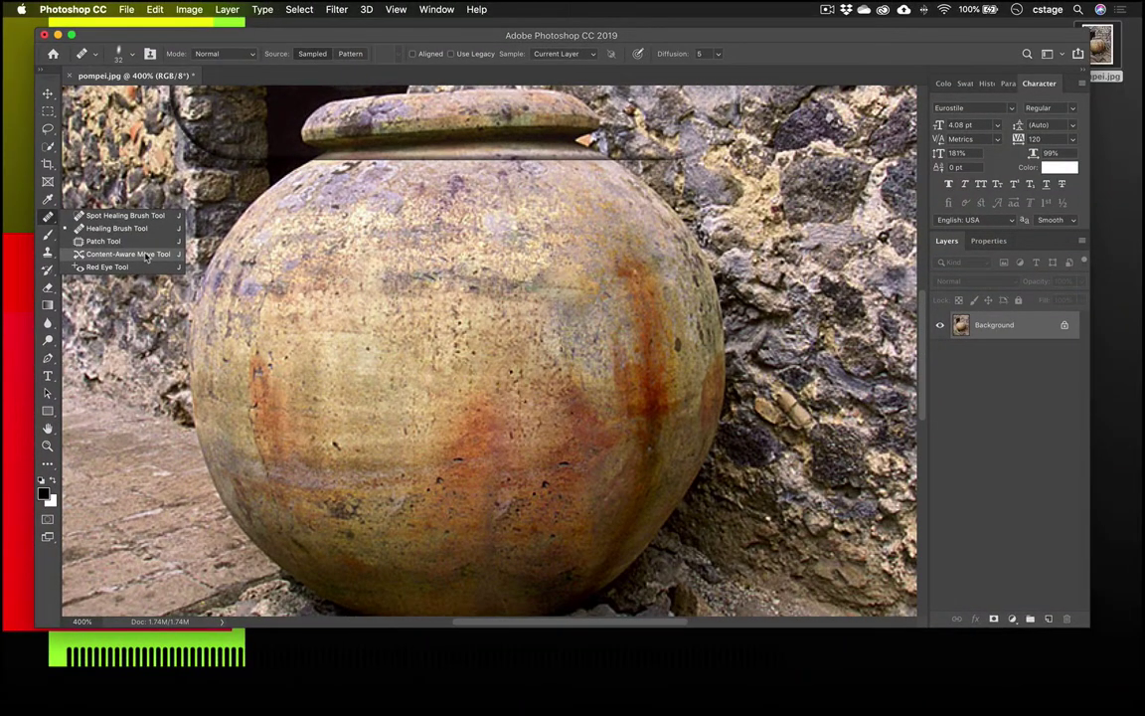
click(256, 41)
drag(254, 40, 521, 49)
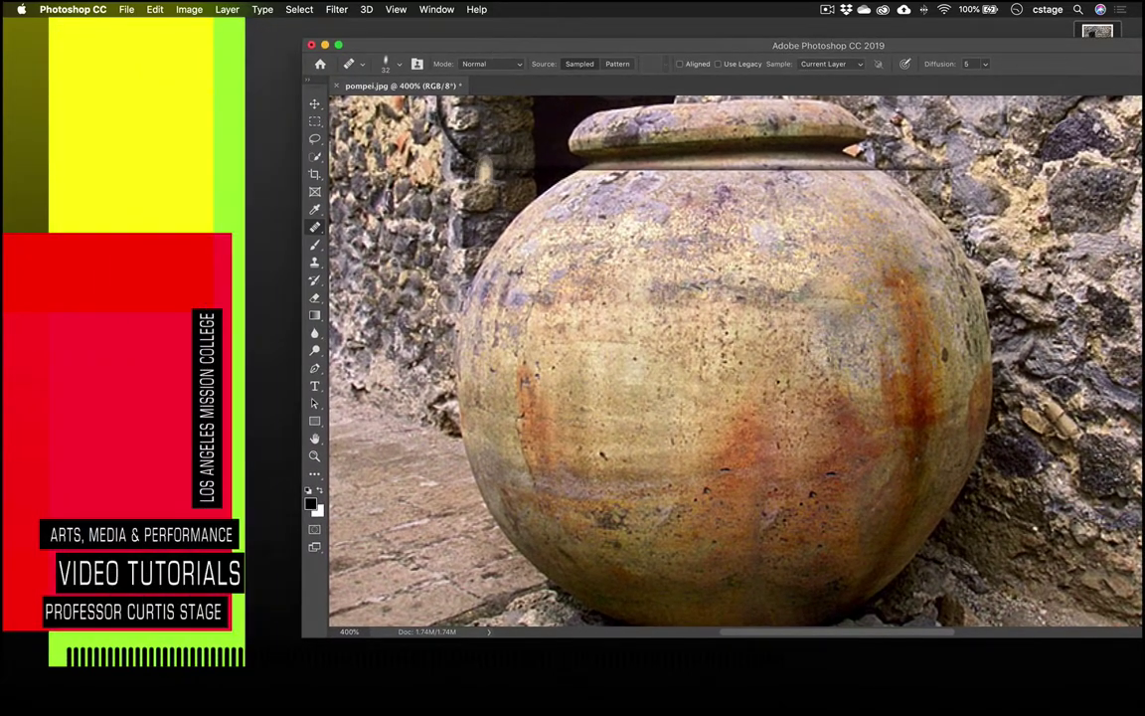